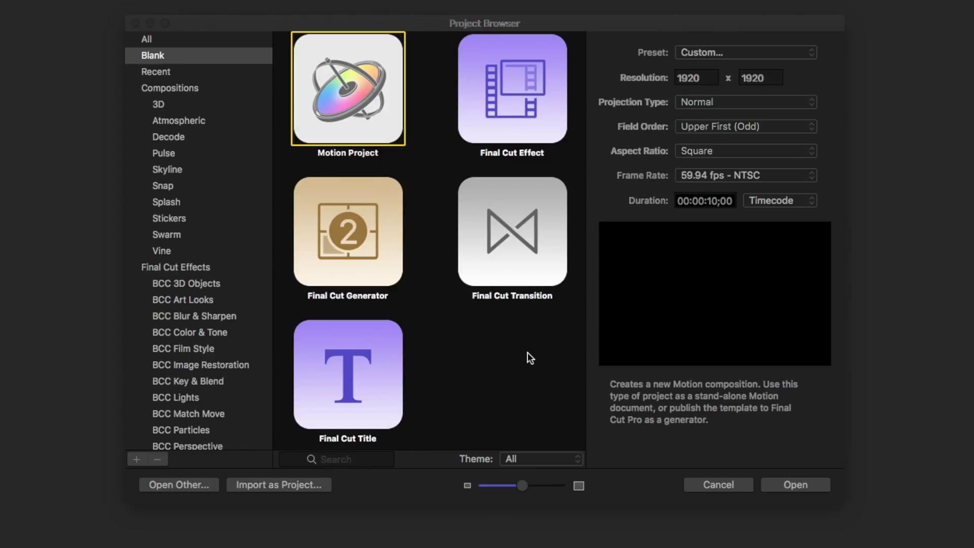
# Create a Final Cut Title project with the 4K Ultra HD preset at 23.98 fps NTSC
pyautogui.click(373, 370)
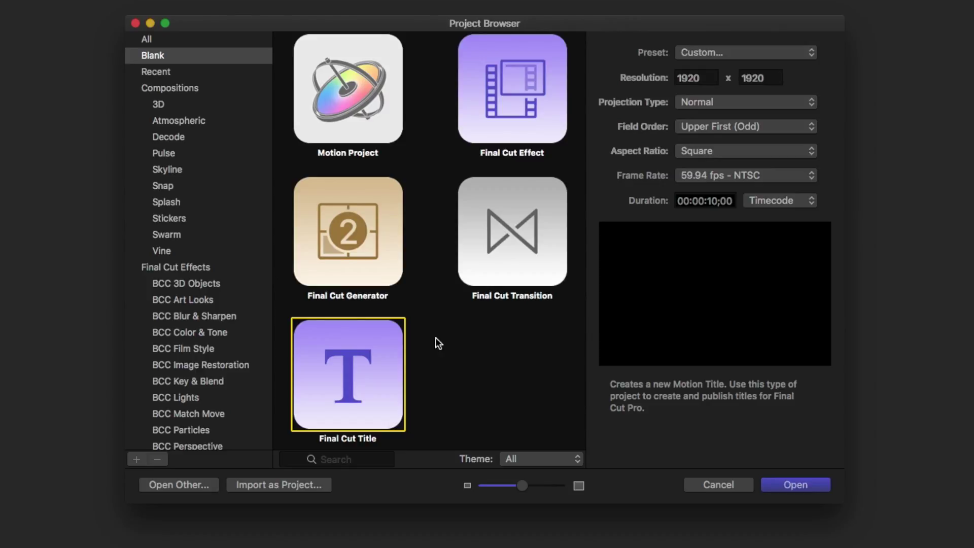
pyautogui.click(719, 52)
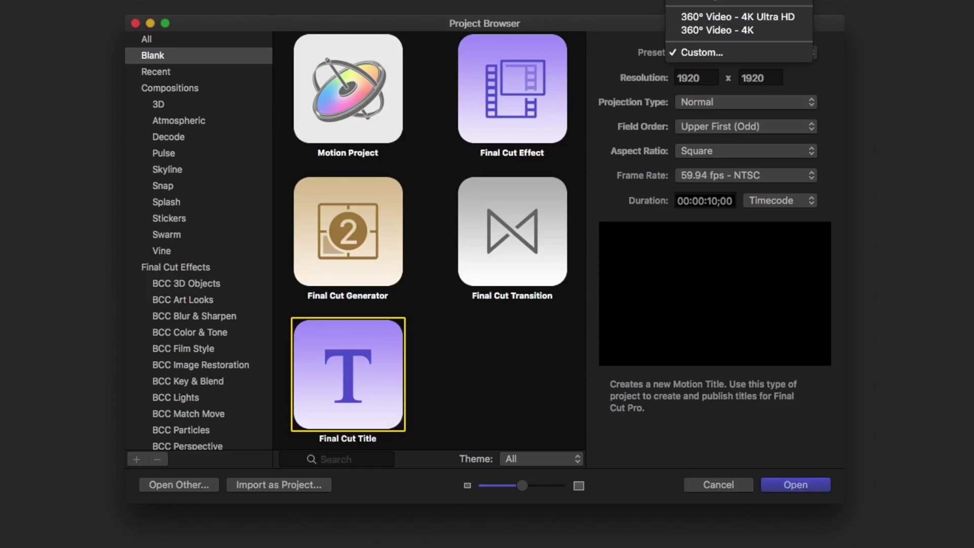
pyautogui.press('Return')
pyautogui.click(745, 76)
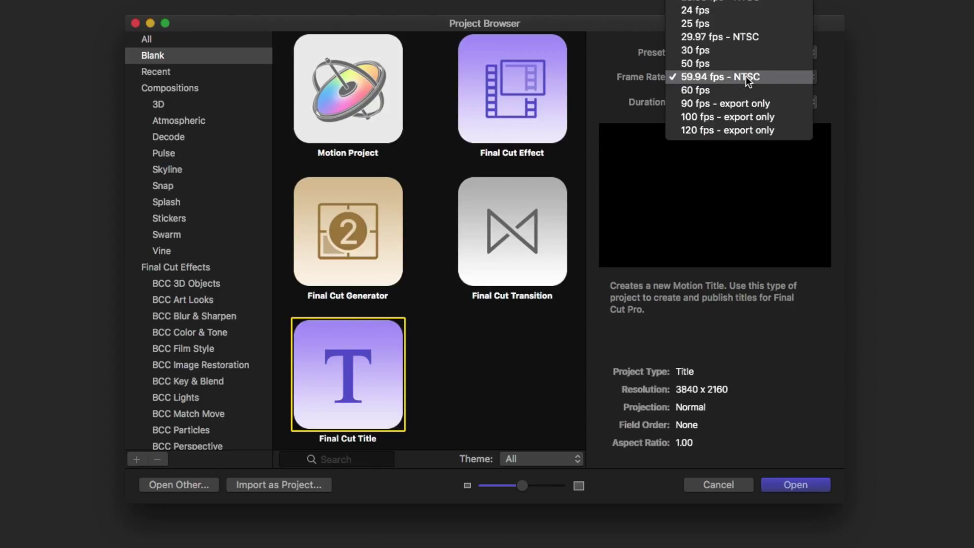
pyautogui.click(730, 105)
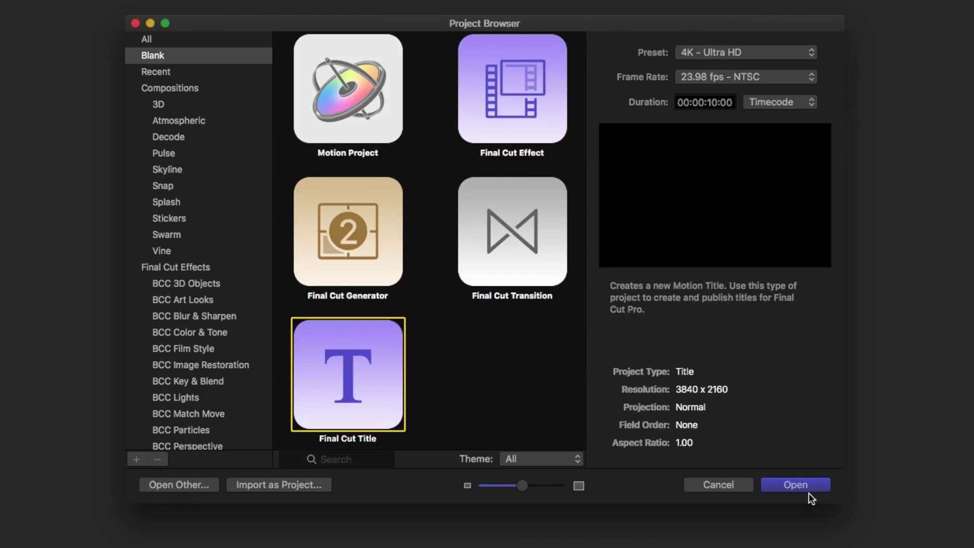
pyautogui.press('Return')
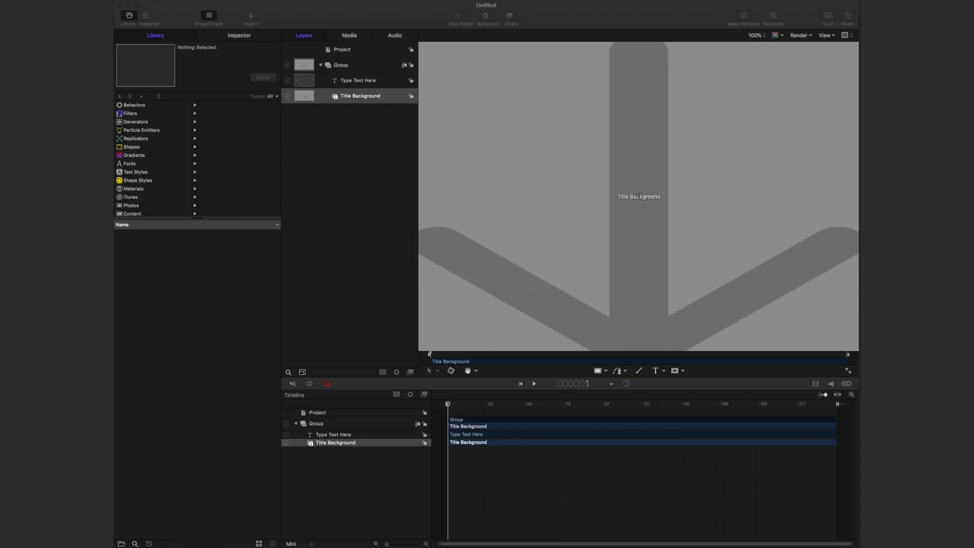
# Delete the Type Text Here layer and bring up the template publishing dialog
pyautogui.click(346, 82)
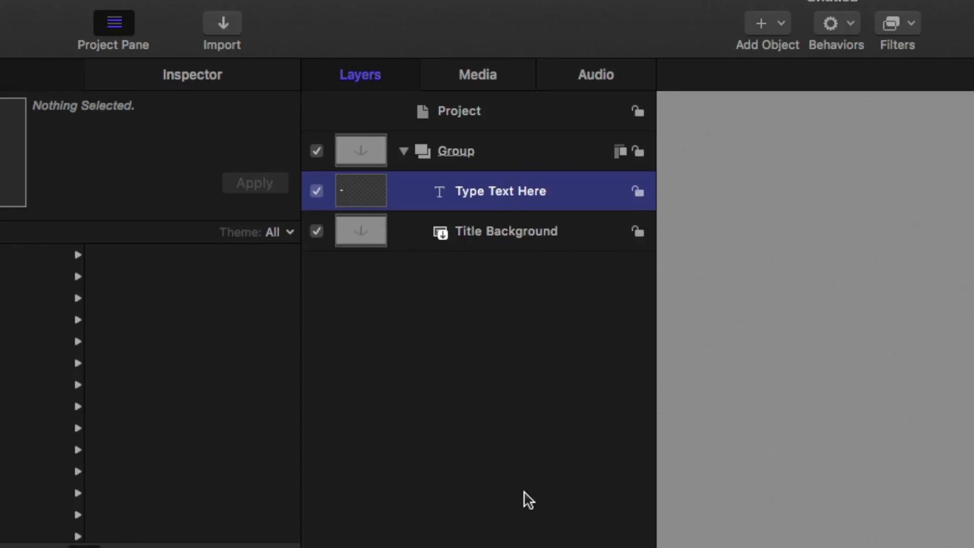
pyautogui.press('Delete')
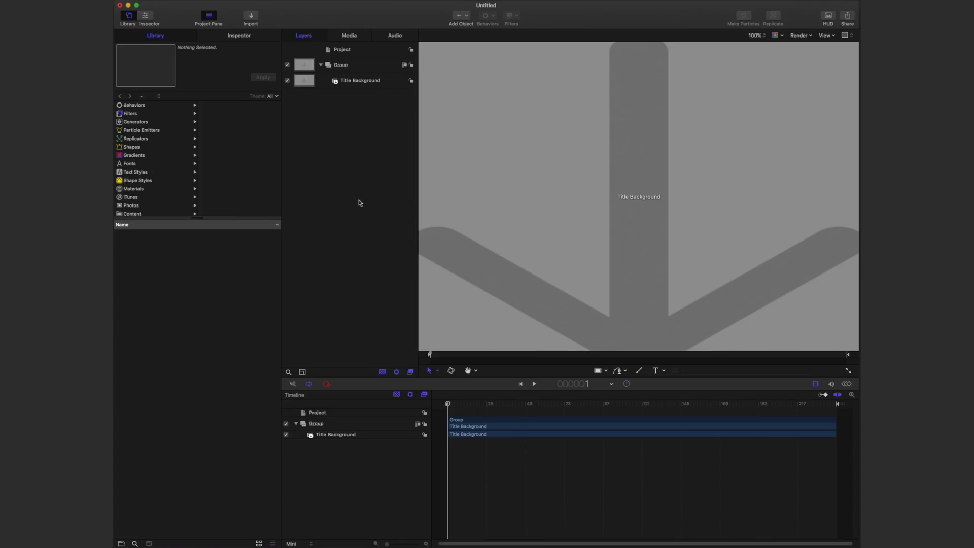
pyautogui.press('super+s')
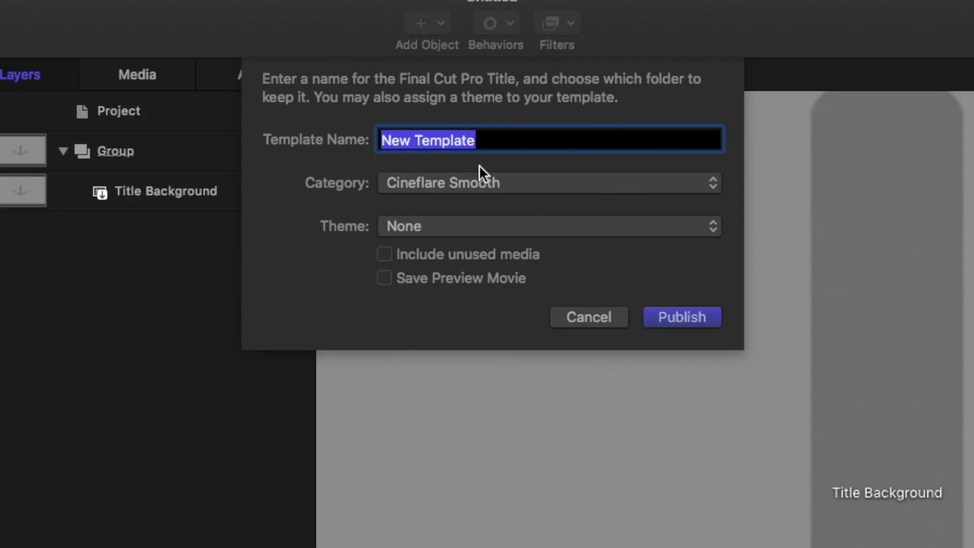
# Enter 'Adjustment Layer 1' as the template name and open the Category menu
pyautogui.write('Adj')
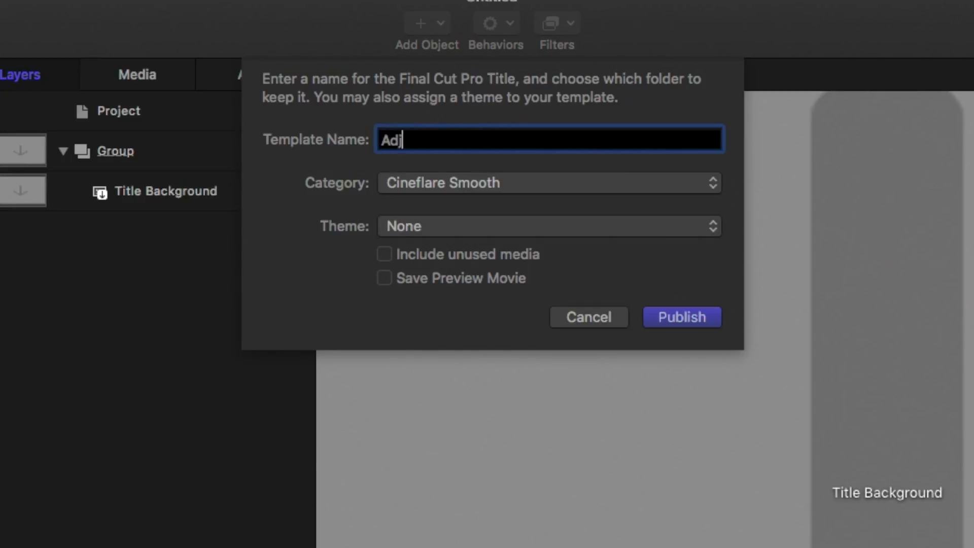
pyautogui.write('ustment Lay')
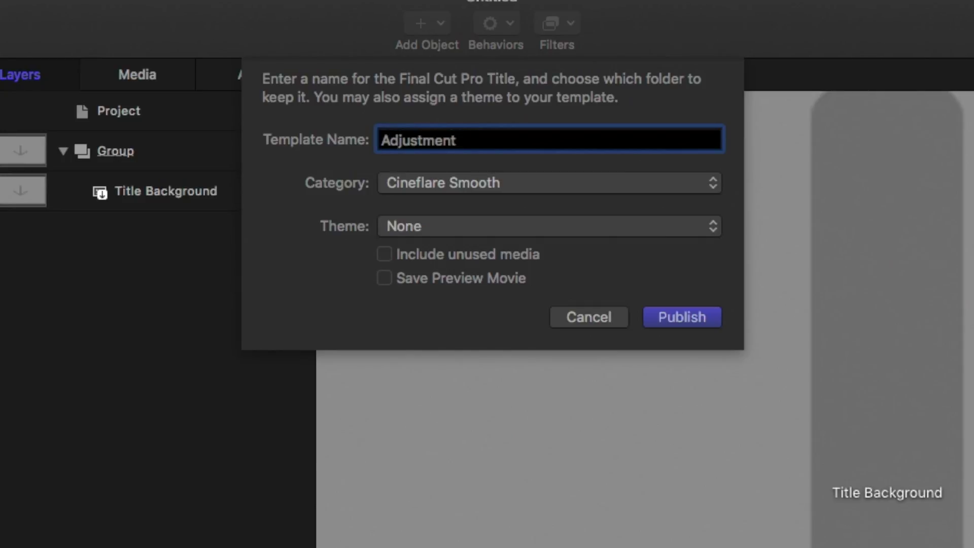
pyautogui.write('er 1')
pyautogui.click(476, 184)
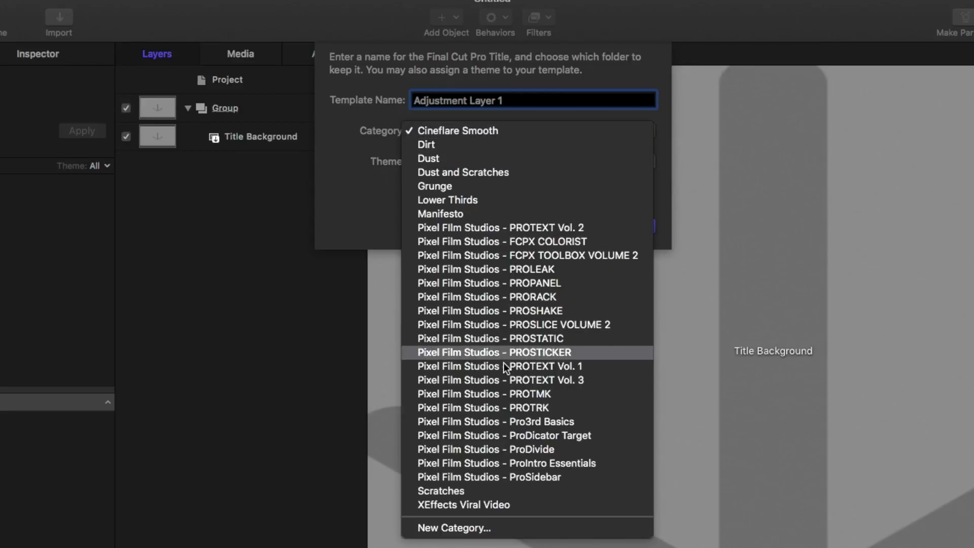
# Create a new template category named with the user's name and publish the template
pyautogui.click(470, 530)
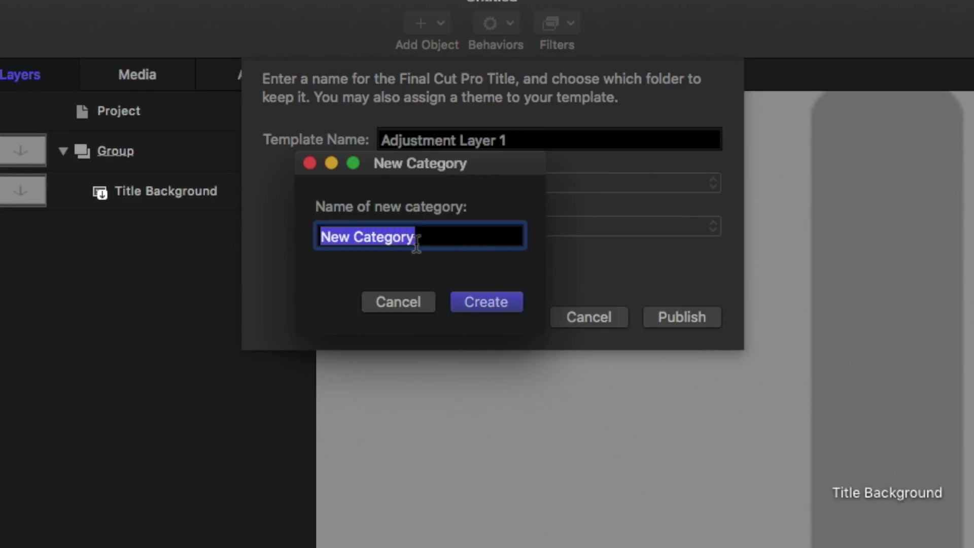
pyautogui.press('BackSpace')
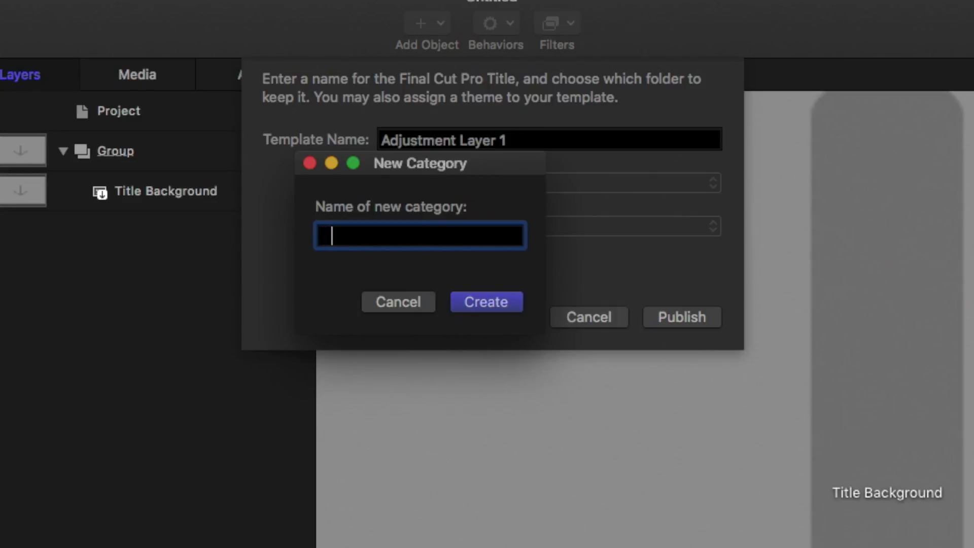
pyautogui.write('Jon')
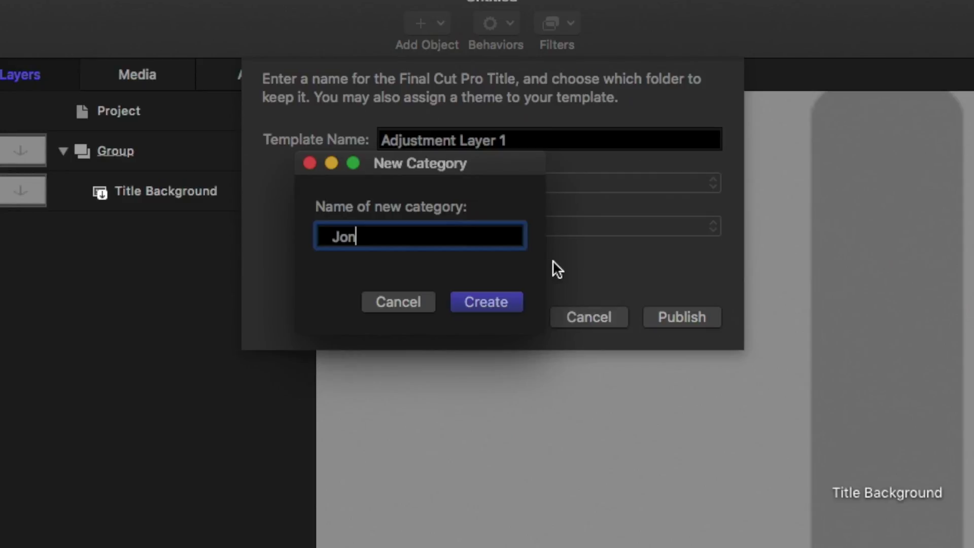
pyautogui.press('Return')
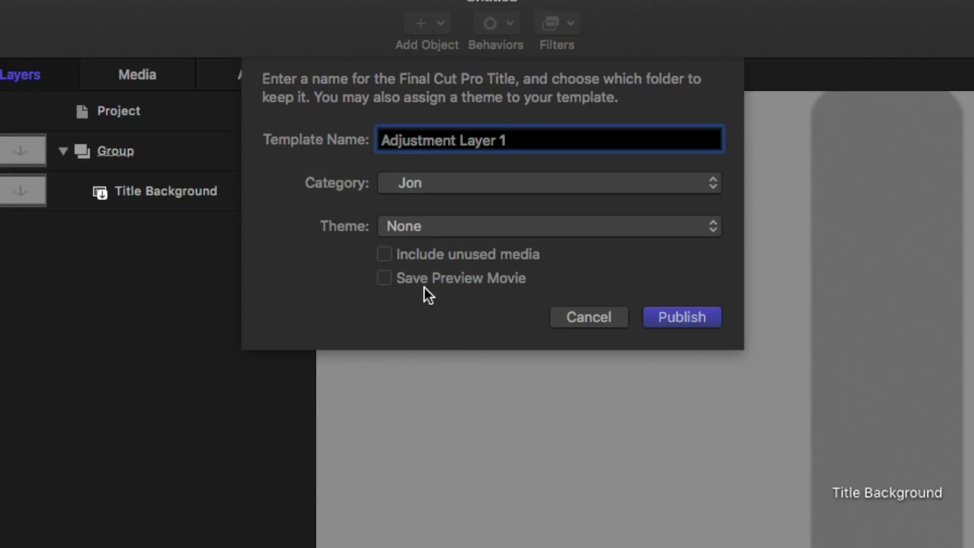
pyautogui.click(678, 318)
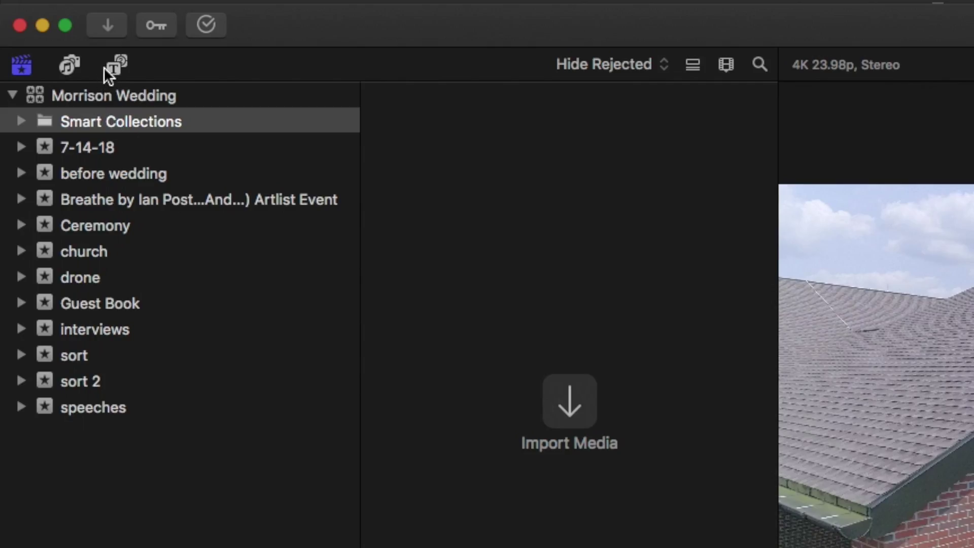
# Place the Adjustment Layer 1 title from the custom category above the timeline clips
pyautogui.press('alt+super+1')
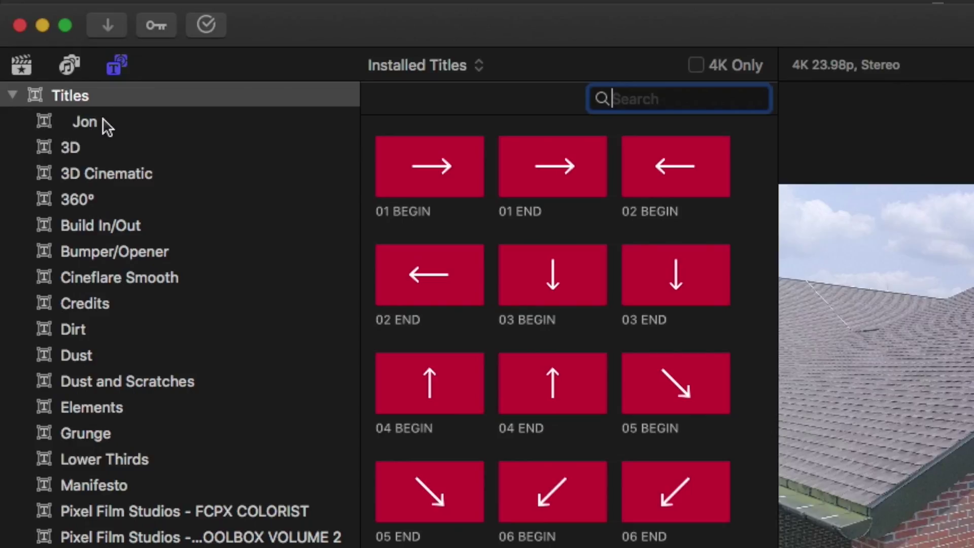
pyautogui.click(93, 127)
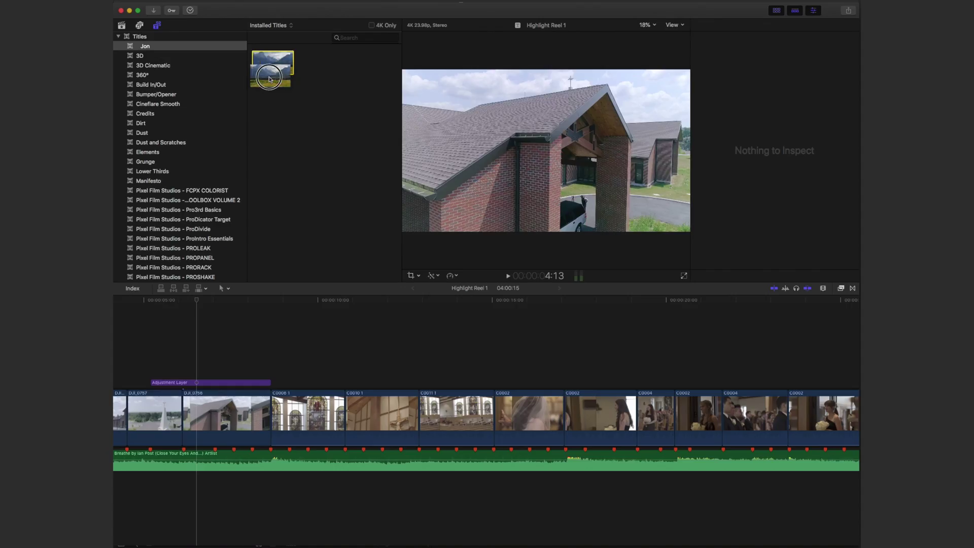
pyautogui.moveTo(429, 175); pyautogui.dragTo(487, 547)
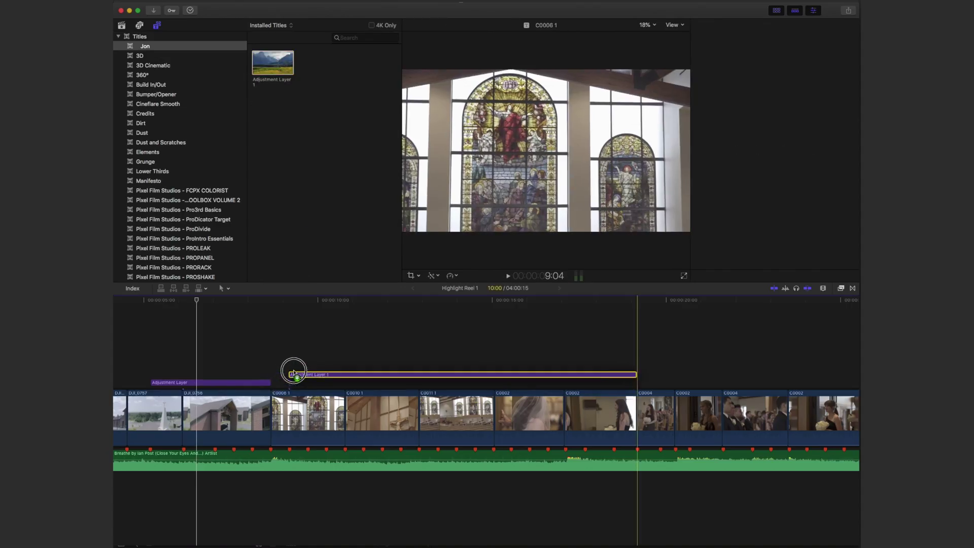
pyautogui.moveTo(294, 373)
pyautogui.mouseDown()
pyautogui.moveTo(297, 364)
pyautogui.moveTo(307, 373)
pyautogui.mouseUp()
# Slide Adjustment Layer 1 earlier and trim it to end with clip C0006 1
pyautogui.press('super+6')
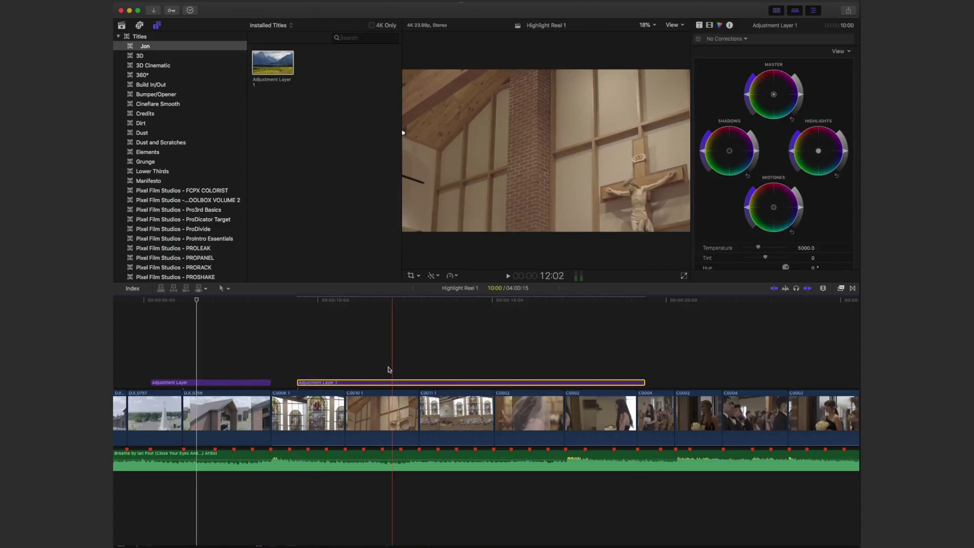
pyautogui.click(322, 382)
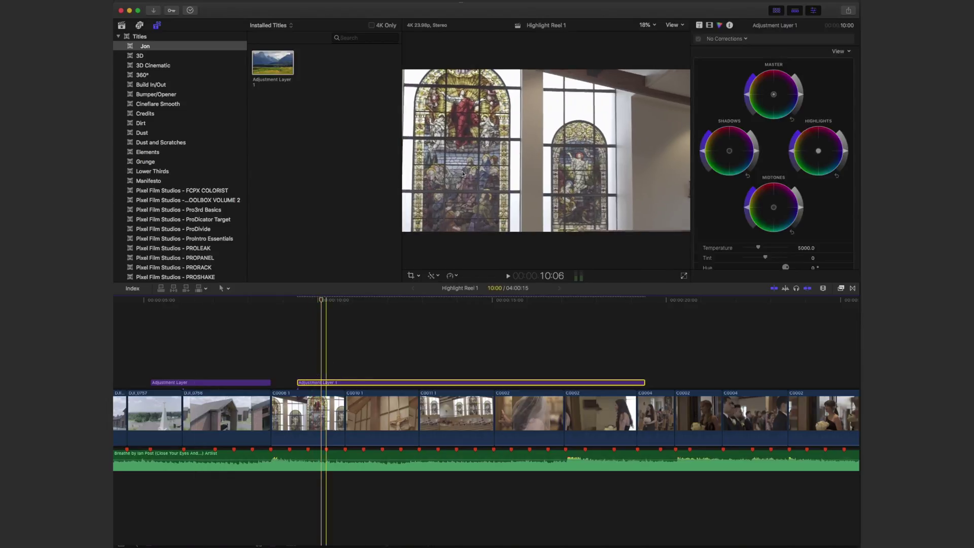
pyautogui.moveTo(317, 383); pyautogui.dragTo(291, 384)
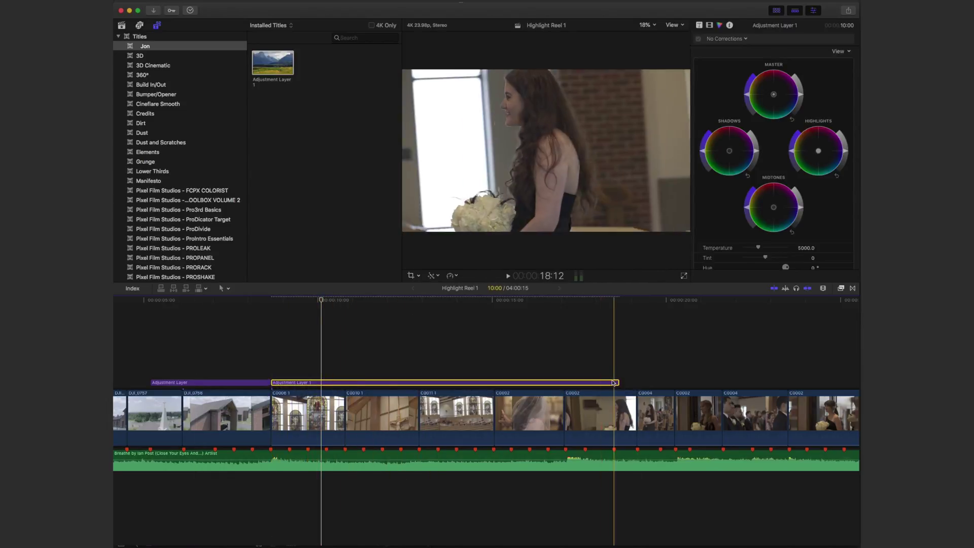
pyautogui.moveTo(613, 383); pyautogui.dragTo(345, 381)
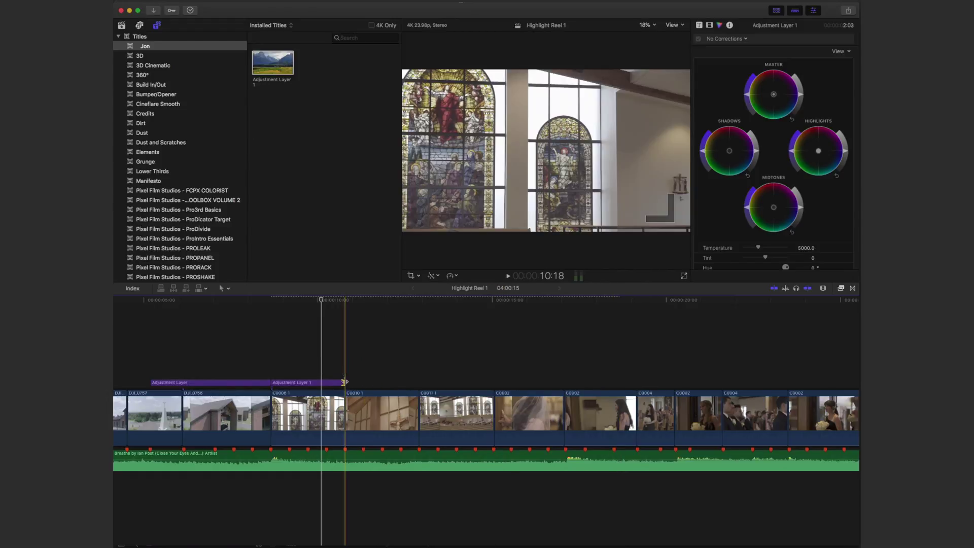
# Select Adjustment Layer 1, hide the titles browser, and show the luma waveform scope
pyautogui.click(314, 383)
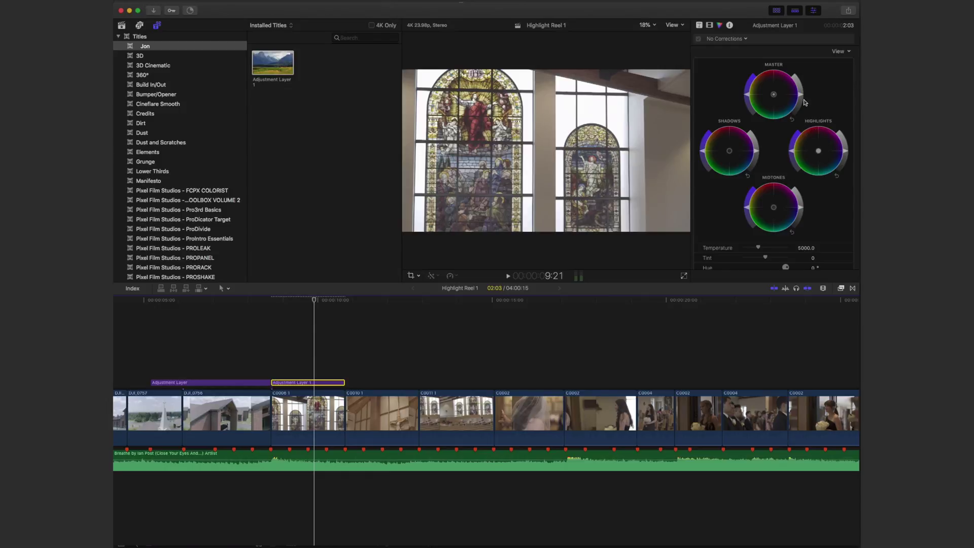
pyautogui.press('ctrl+super+1')
pyautogui.press('super+7')
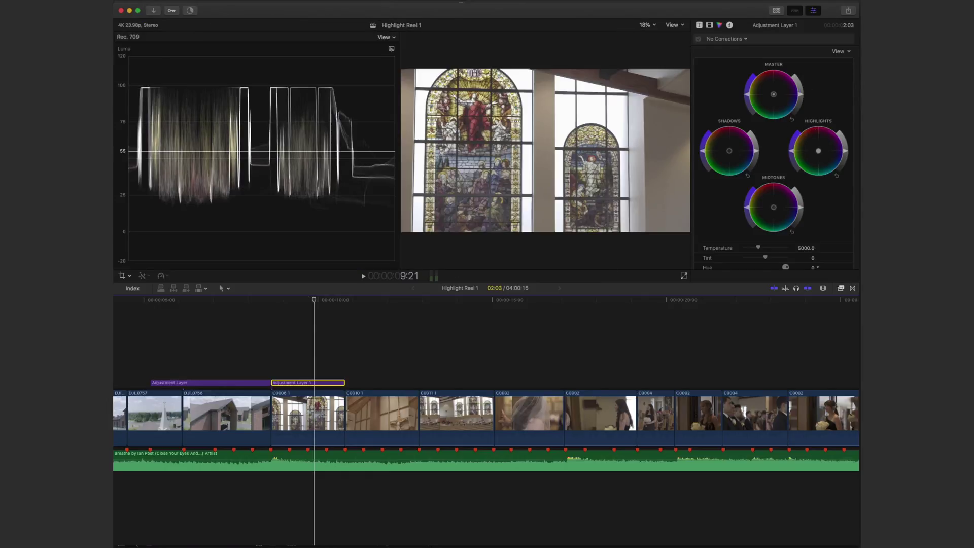
# Lower master and shadow brightness, adjust highlights, and raise master saturation in the color wheels
pyautogui.moveTo(805, 97); pyautogui.dragTo(801, 104)
pyautogui.moveTo(866, 162); pyautogui.dragTo(865, 159)
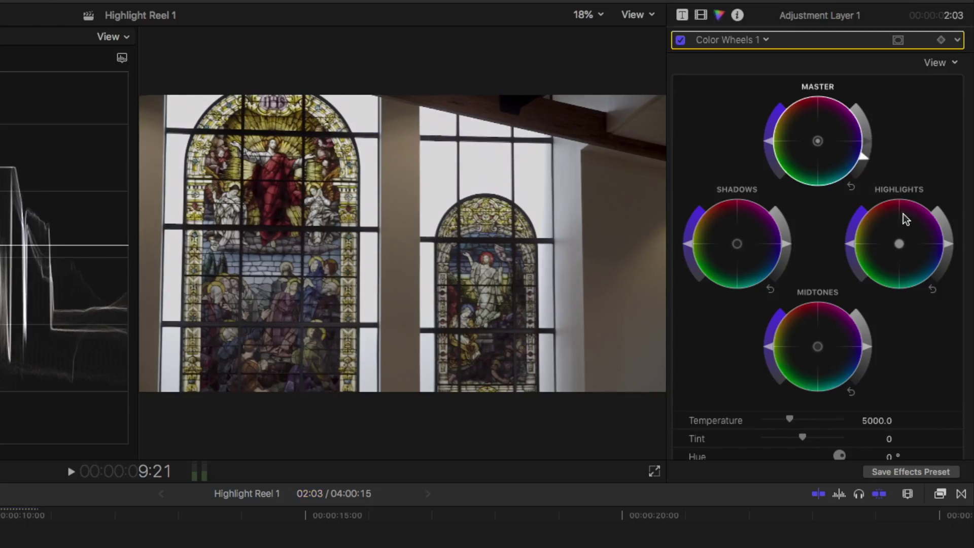
pyautogui.moveTo(948, 243); pyautogui.dragTo(946, 228)
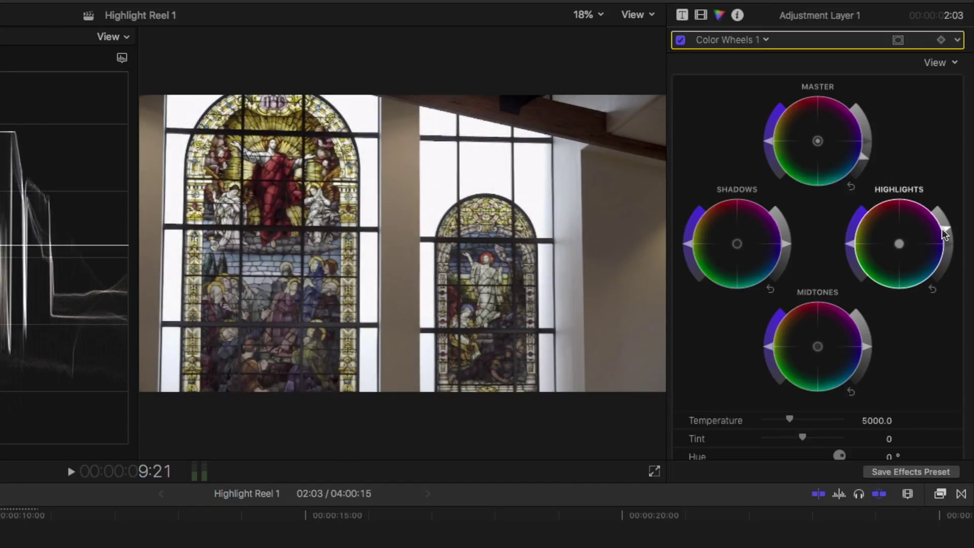
pyautogui.moveTo(785, 242); pyautogui.dragTo(787, 247)
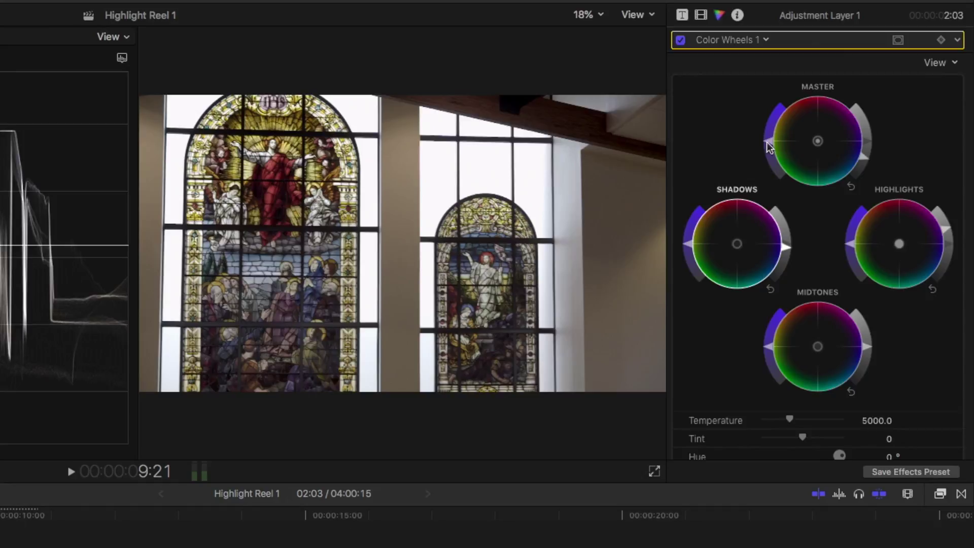
pyautogui.moveTo(769, 143); pyautogui.dragTo(767, 122)
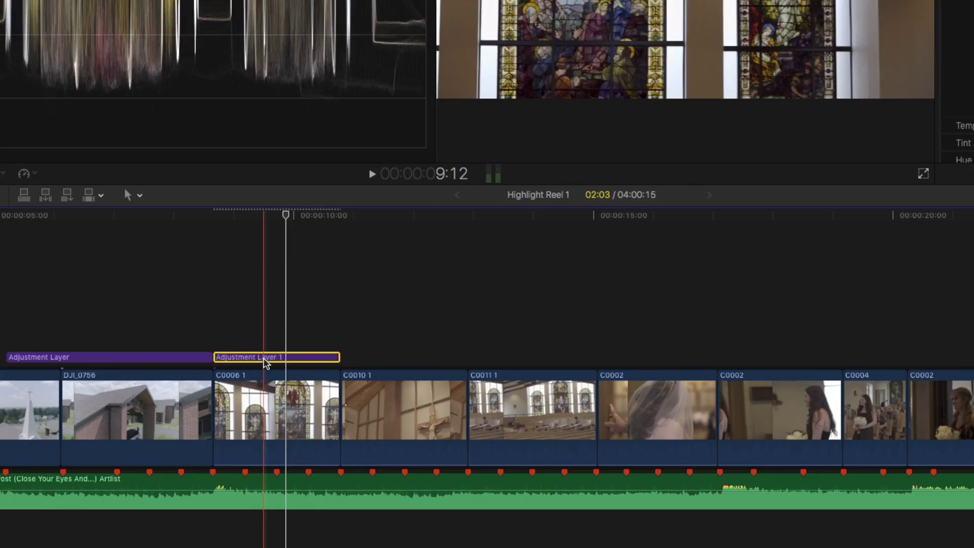
pyautogui.click(235, 327)
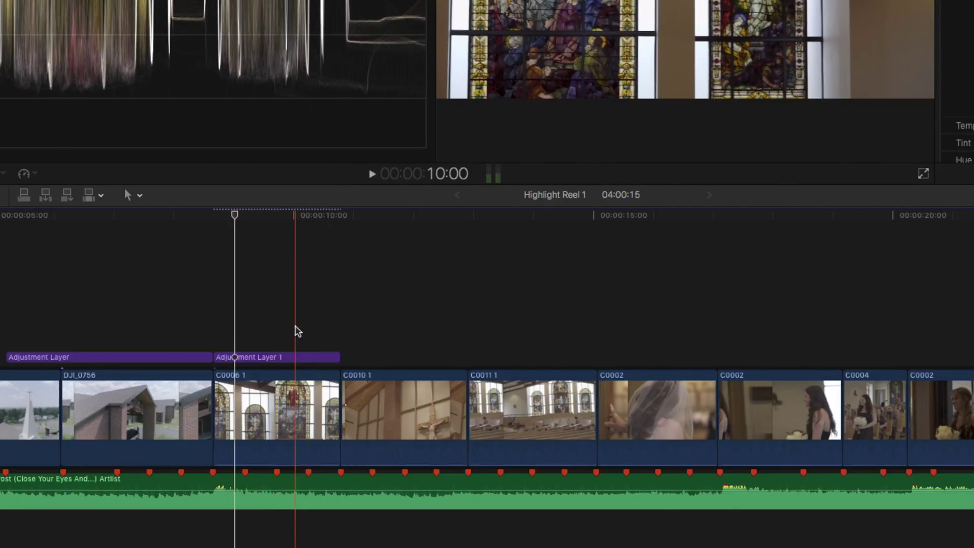
# Paste a copy of Adjustment Layer 1 and move it over the C0011 1 clip
pyautogui.click(276, 358)
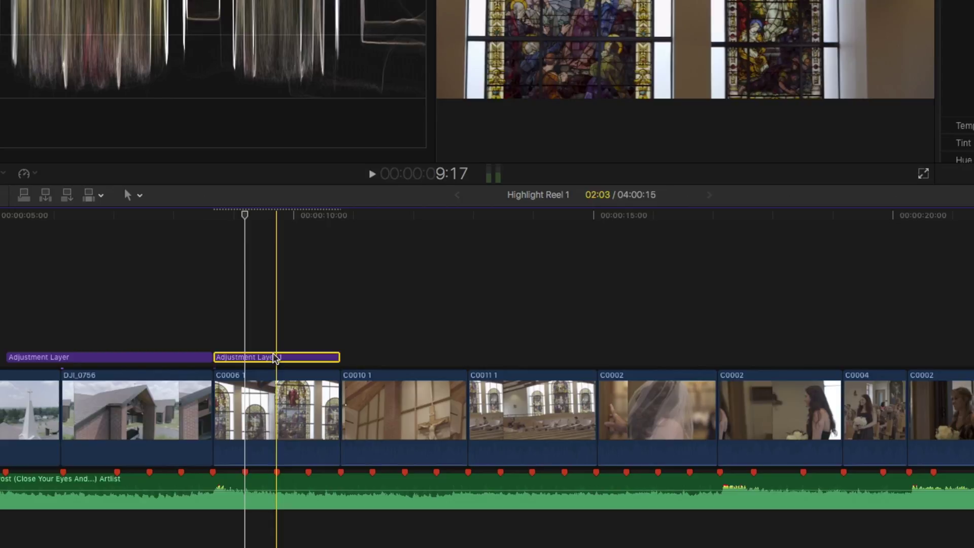
pyautogui.click(404, 306)
pyautogui.hotkey('alt', 'v')
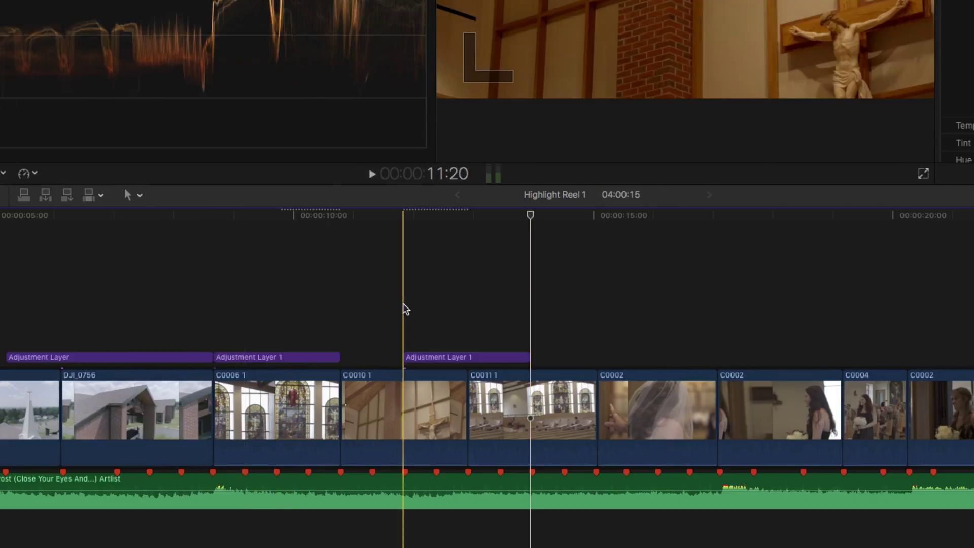
pyautogui.moveTo(426, 354); pyautogui.dragTo(490, 354)
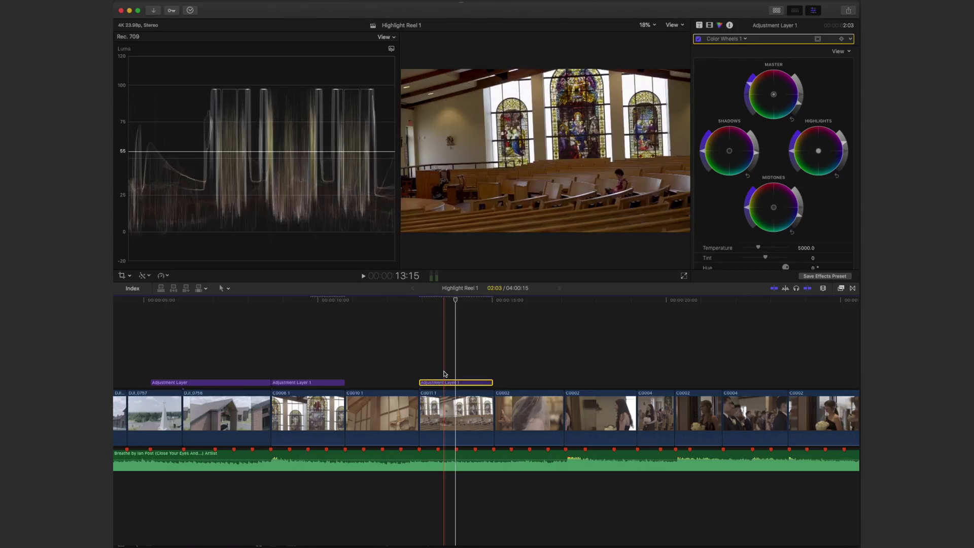
# Compare the grade by disabling and re-enabling the layer, then reopen the titles browser
pyautogui.press('v')
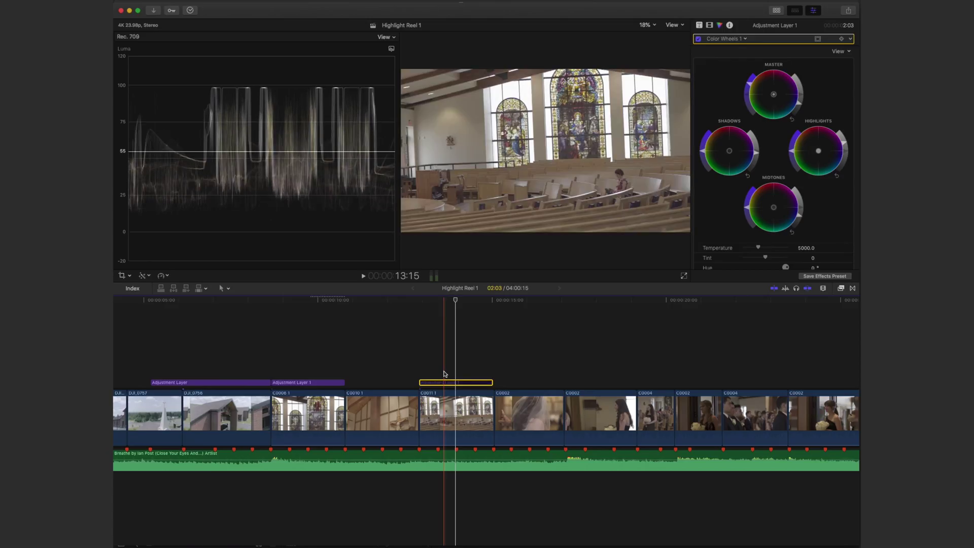
pyautogui.press('v')
pyautogui.click(300, 370)
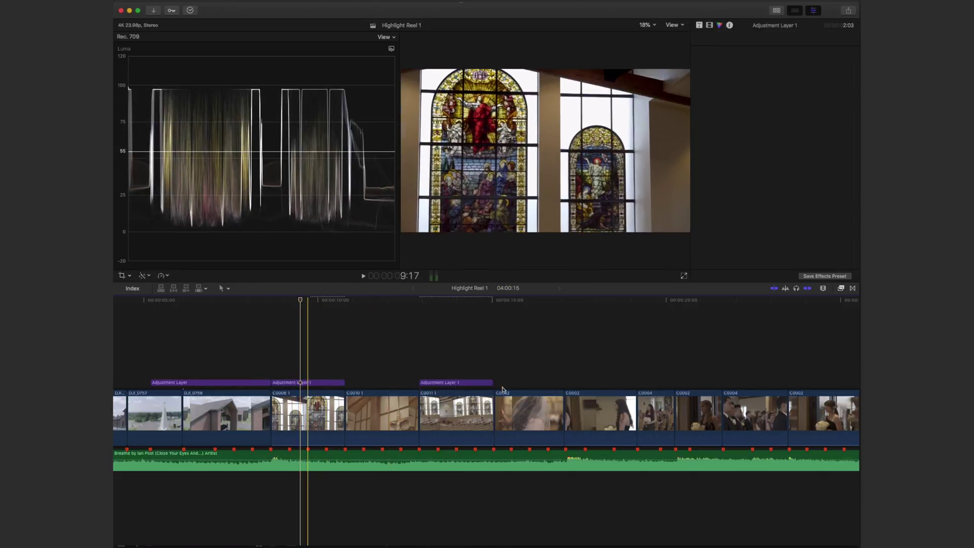
pyautogui.click(451, 382)
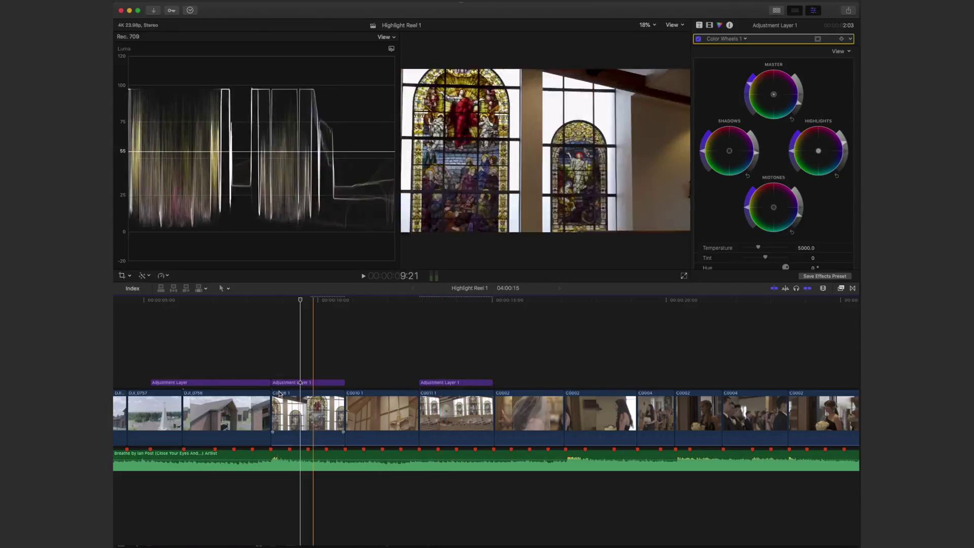
pyautogui.click(309, 383)
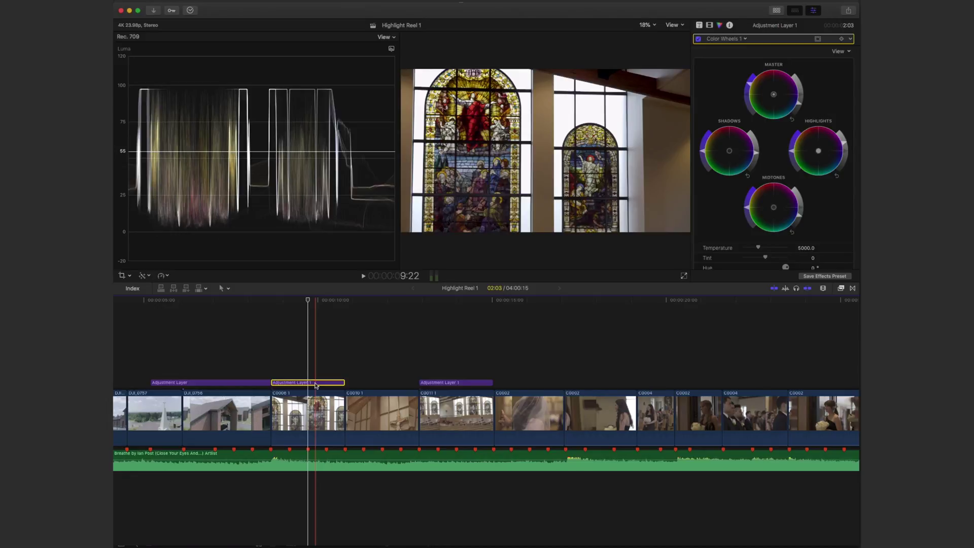
pyautogui.press('alt+super+1')
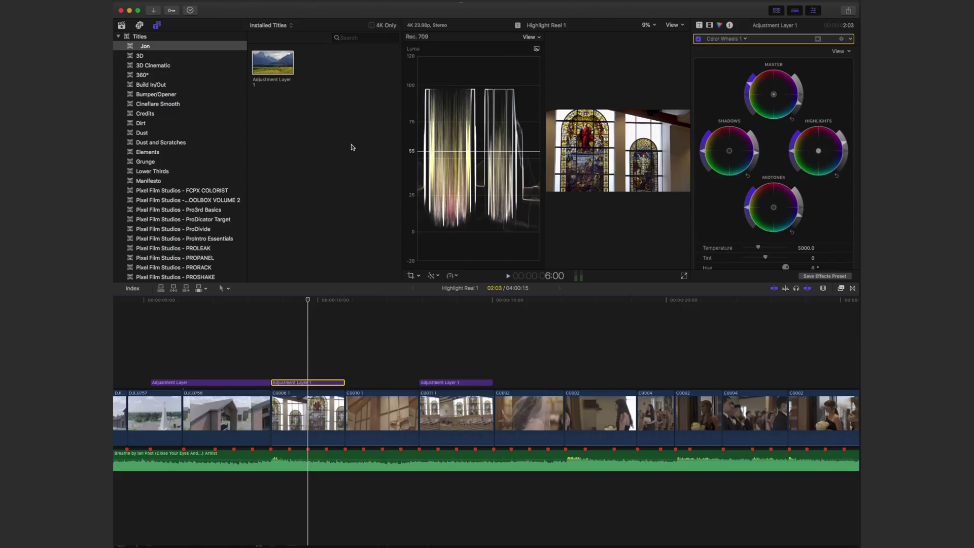
# Hide the titles browser and inspect the copied adjustment layer over C0011 1 and its shortcut menu
pyautogui.press('ctrl+super+1')
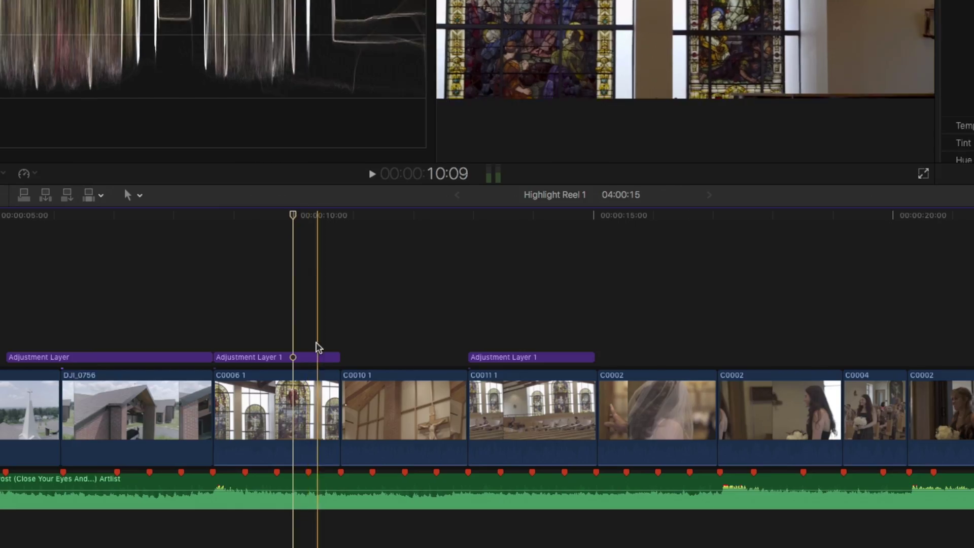
pyautogui.click(514, 347)
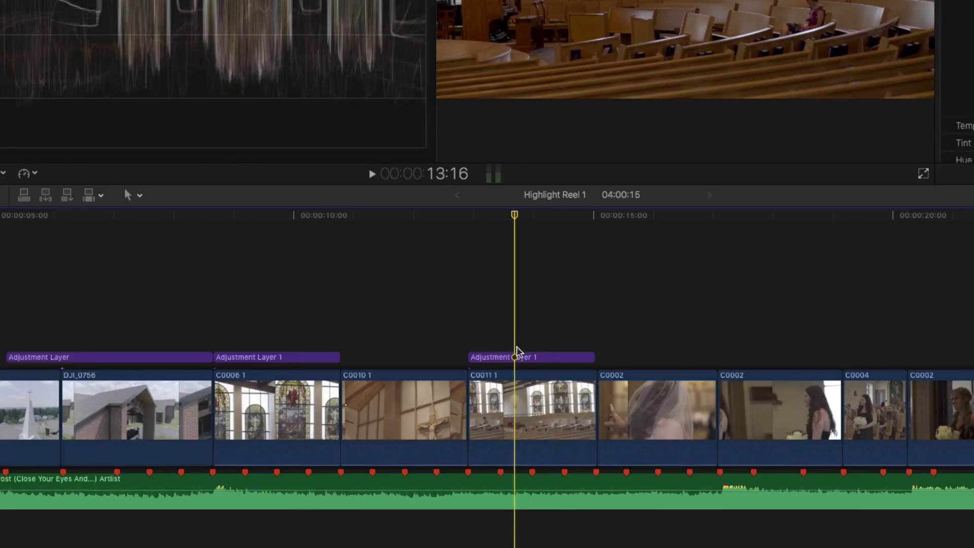
pyautogui.click(496, 337)
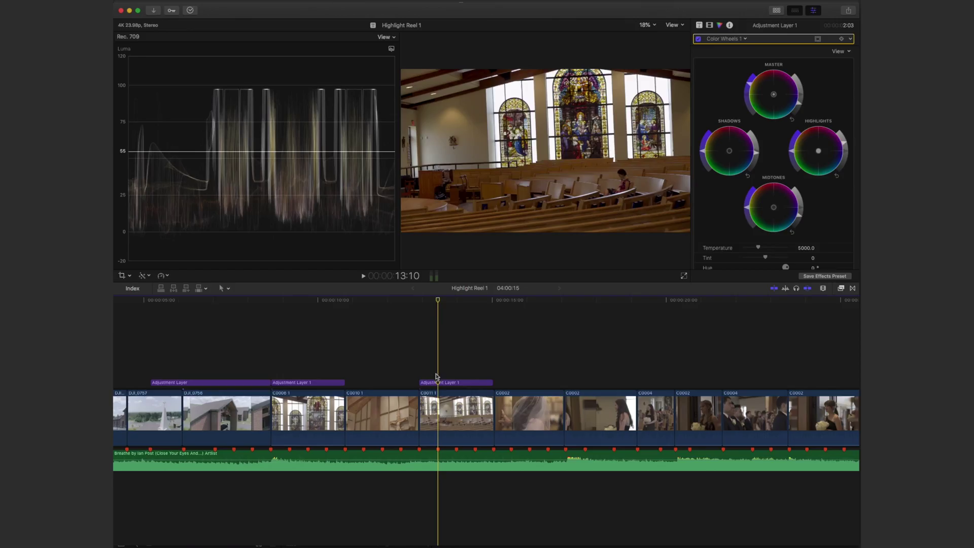
pyautogui.click(437, 383)
pyautogui.rightClick(439, 384)
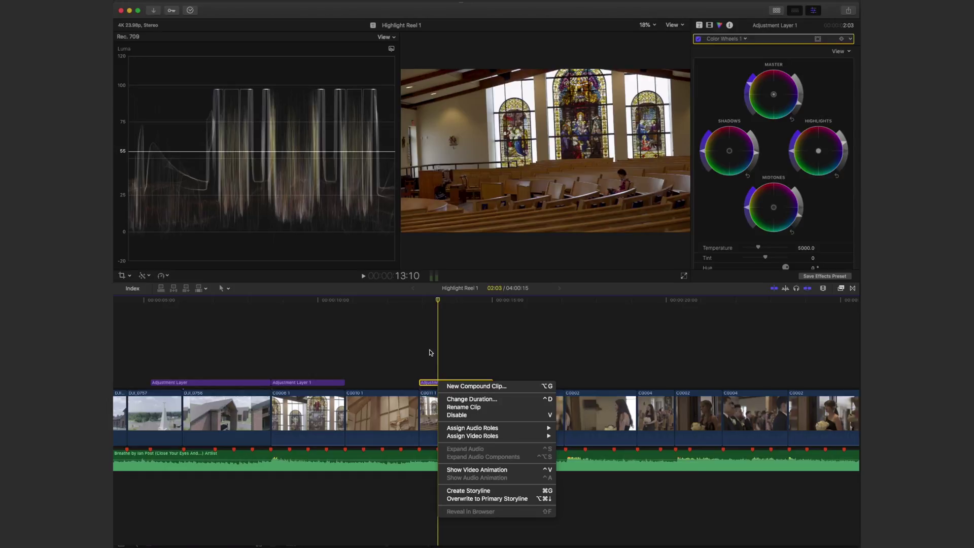
pyautogui.click(431, 353)
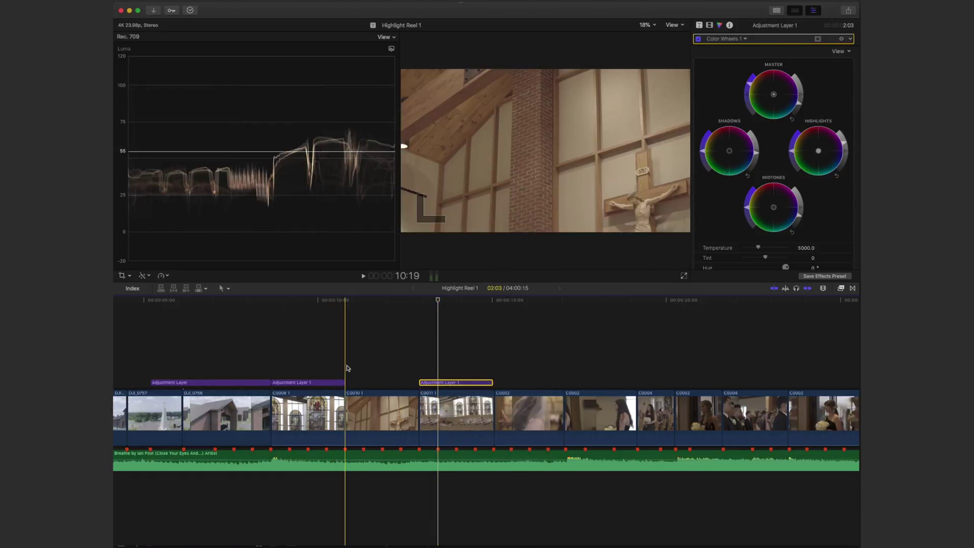